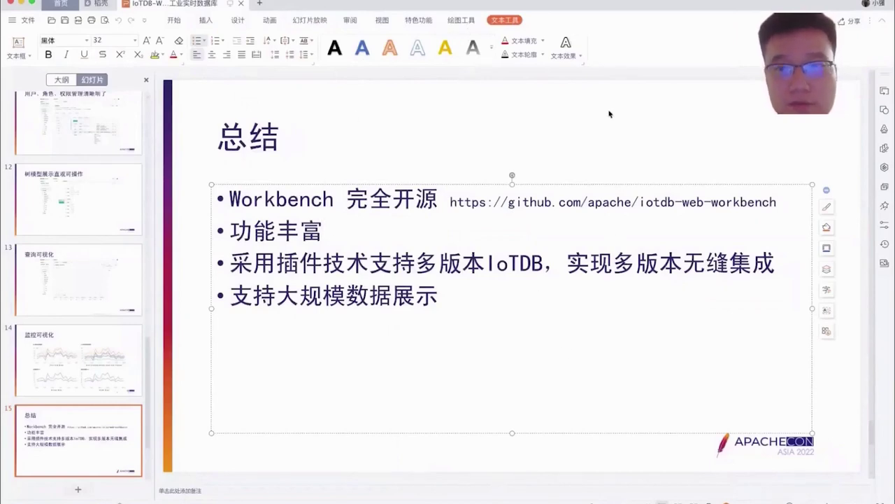
- Switch to the browser and log in to IoTDB WorkBench with the saved root account and account password
key(super+Tab)
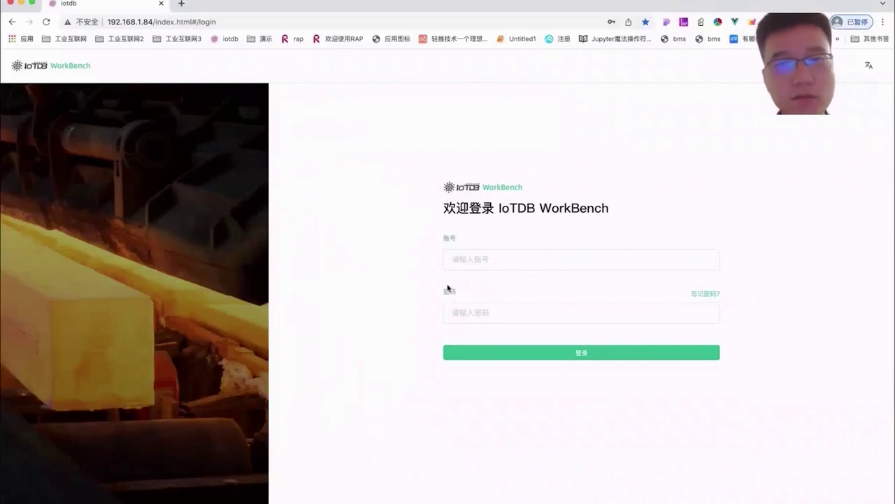
click(483, 256)
click(516, 286)
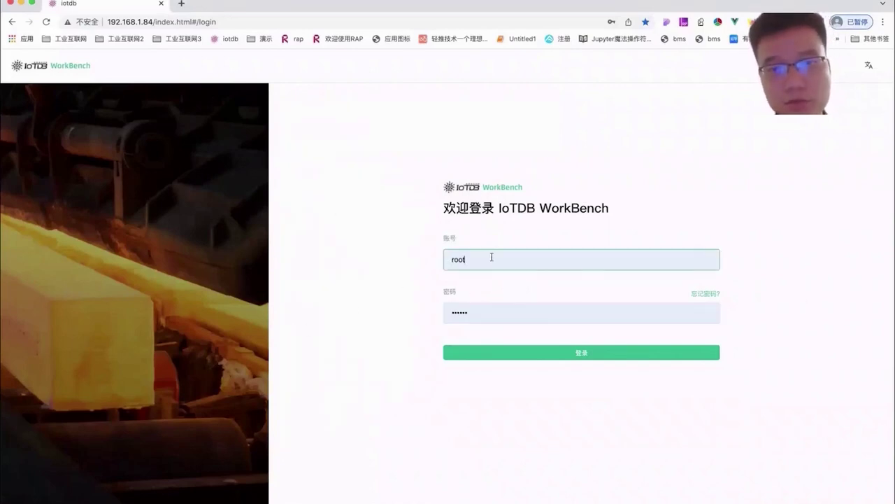
click(509, 355)
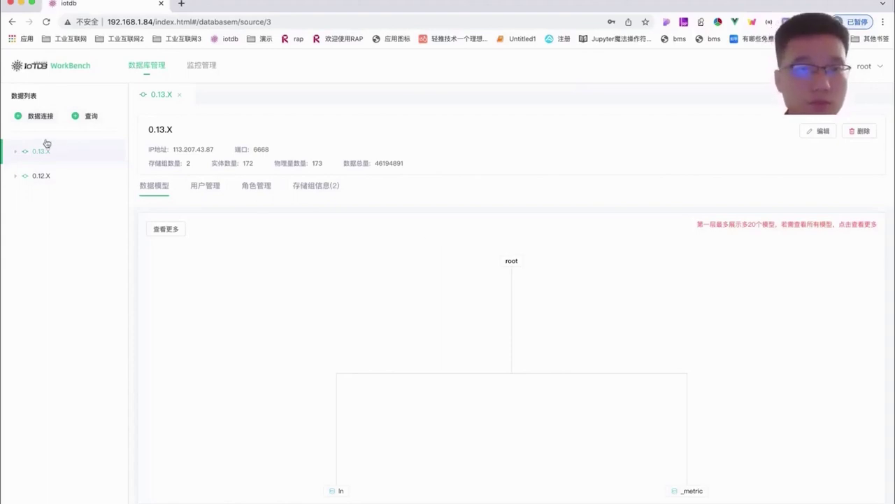
- Open the new data connection form to view its required fields and close it without saving
click(39, 118)
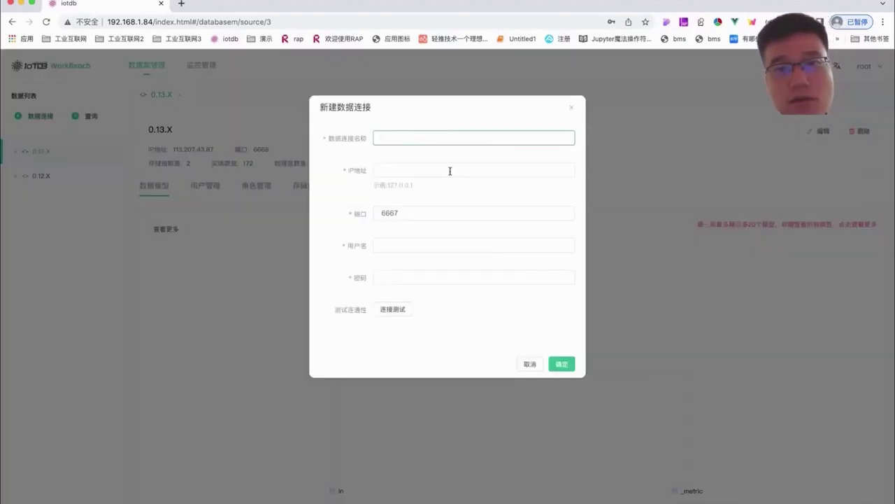
click(444, 169)
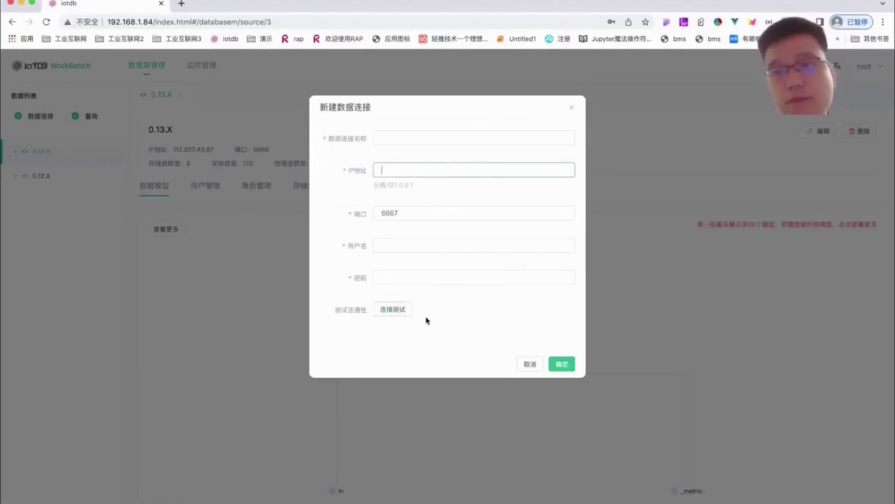
click(529, 365)
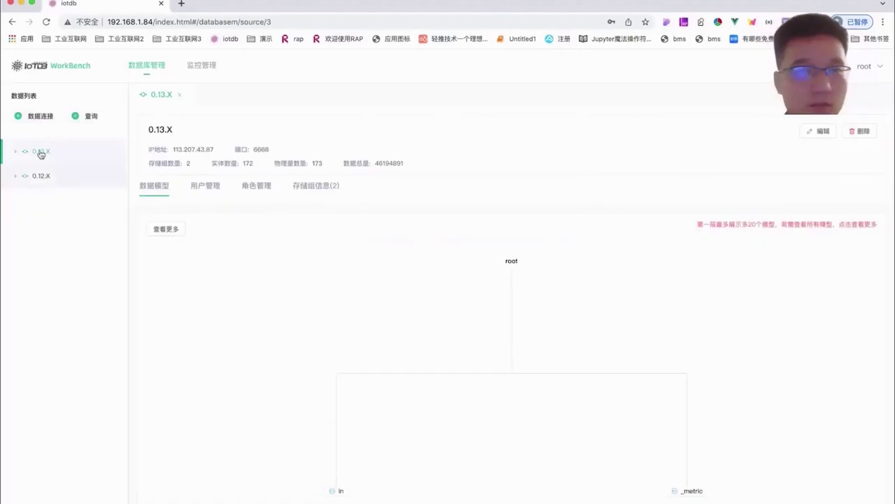
- Expand the 0.13.X connection, view the entities under root.ln and root._metric, and collapse both storage groups
click(41, 152)
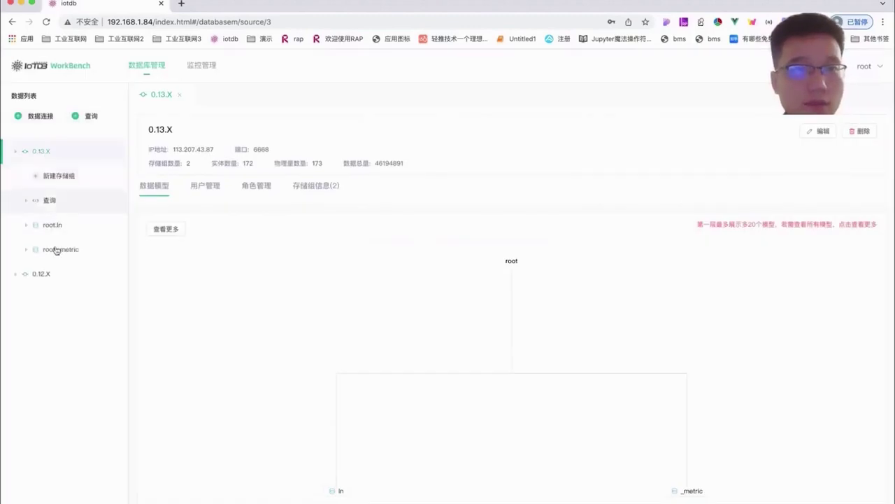
click(25, 225)
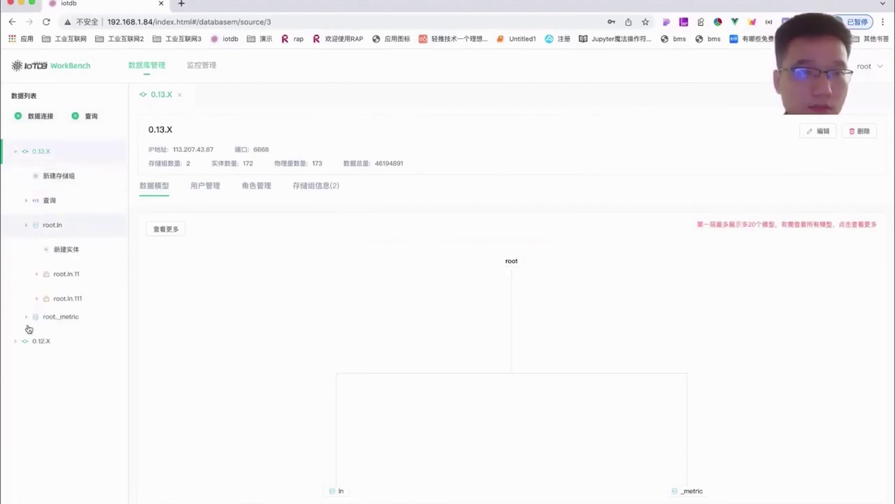
click(28, 348)
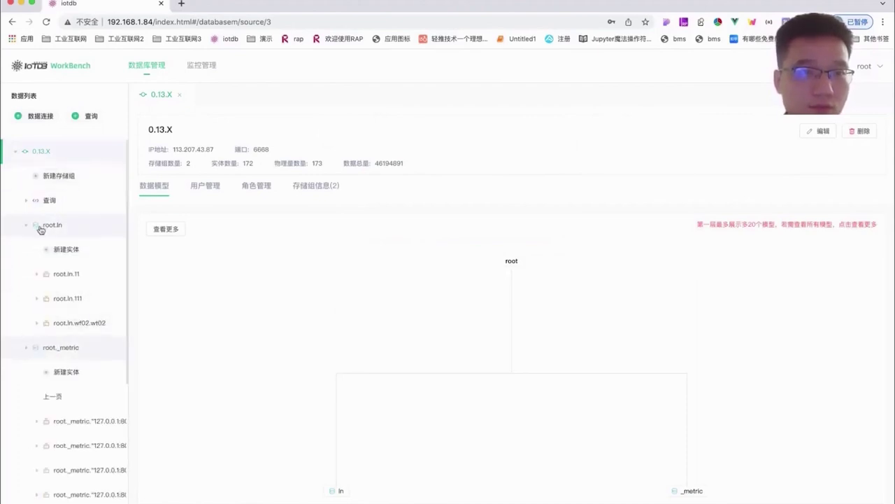
click(28, 226)
click(34, 250)
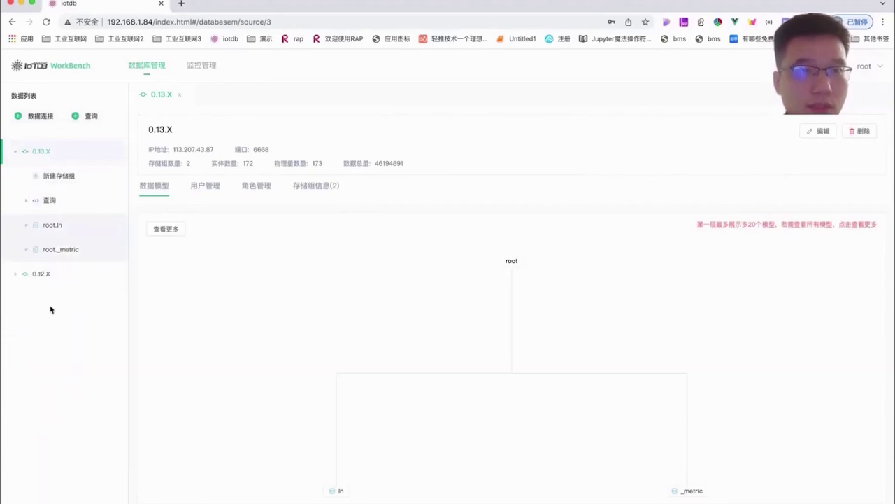
- Start a new storage group under the 0.13.X connection and set its time to live (存活时间) to 1 天
click(55, 179)
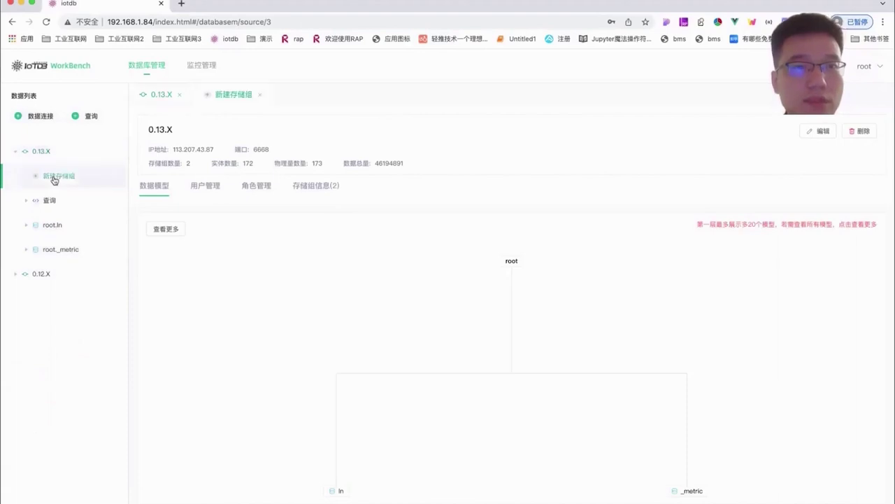
click(219, 163)
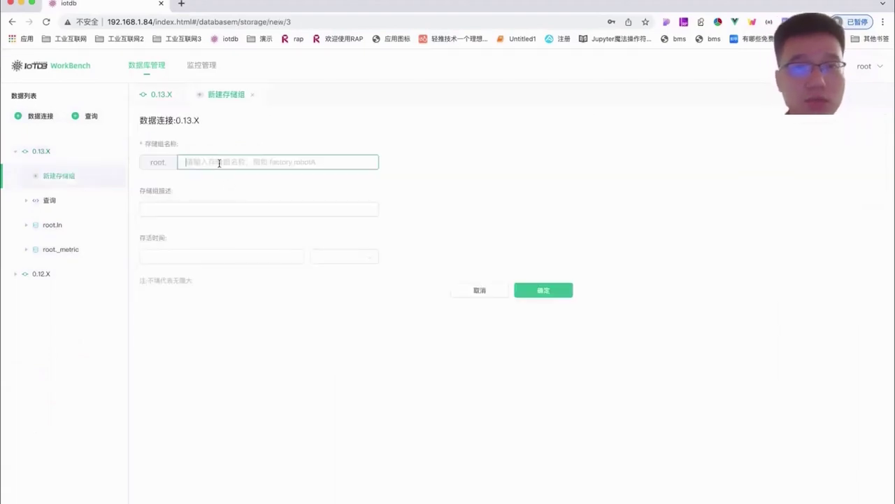
click(211, 203)
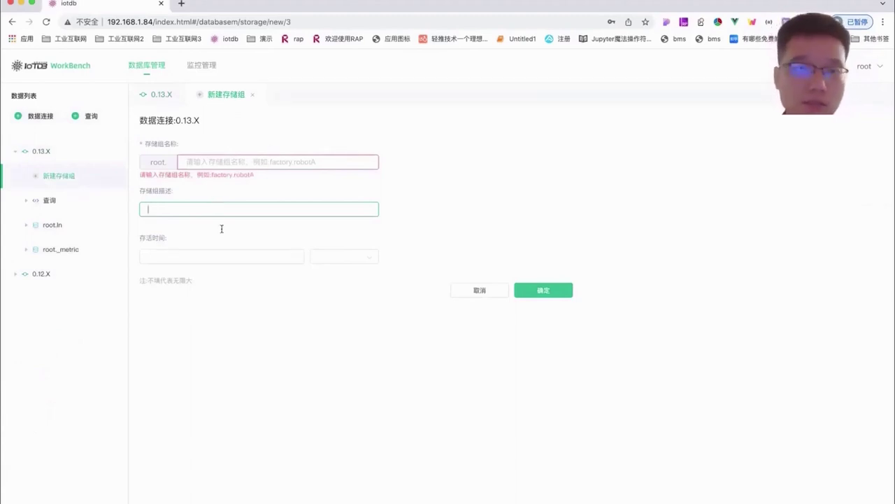
click(211, 255)
click(362, 263)
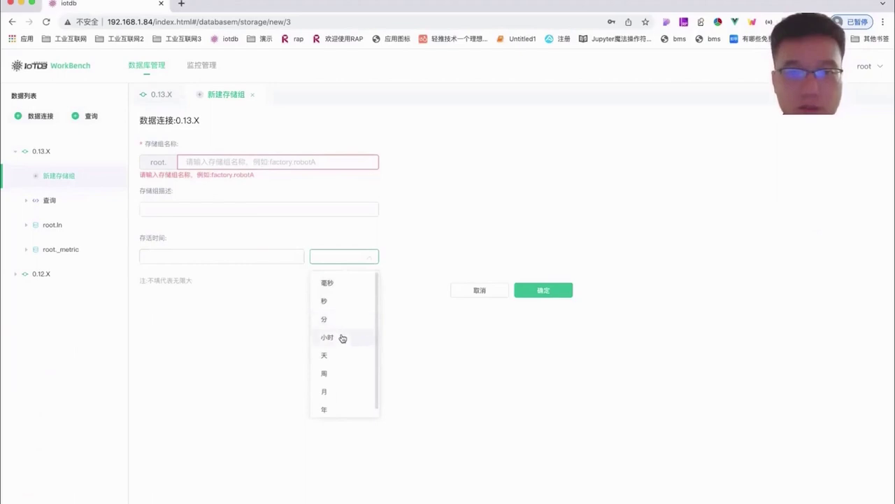
click(341, 359)
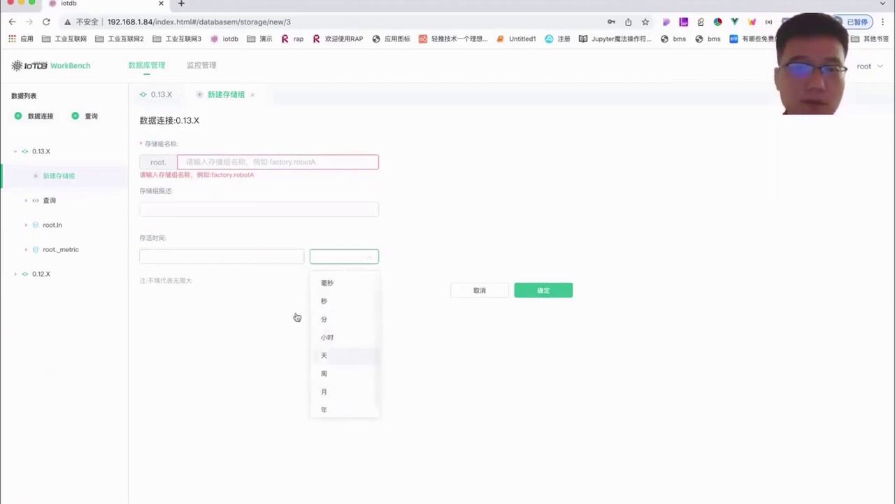
click(252, 260)
text(1)
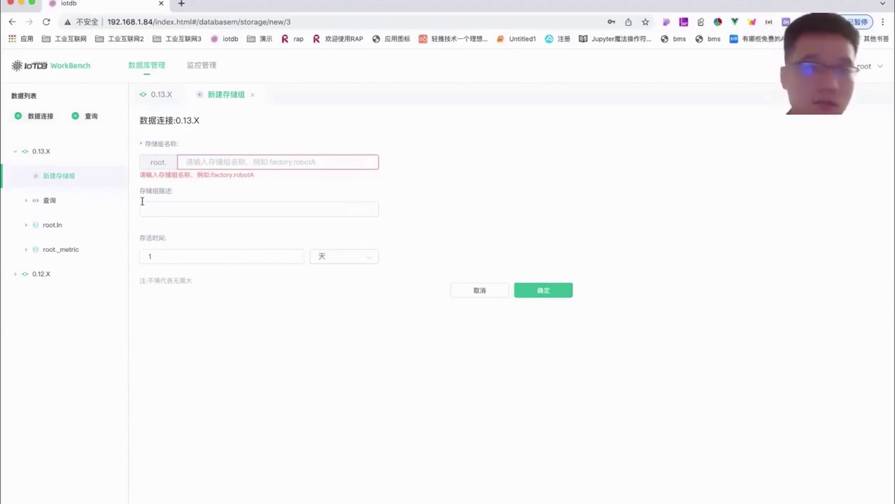
- Open the root.ln storage group and start a new entity in it, leaving its name and description blank
click(61, 226)
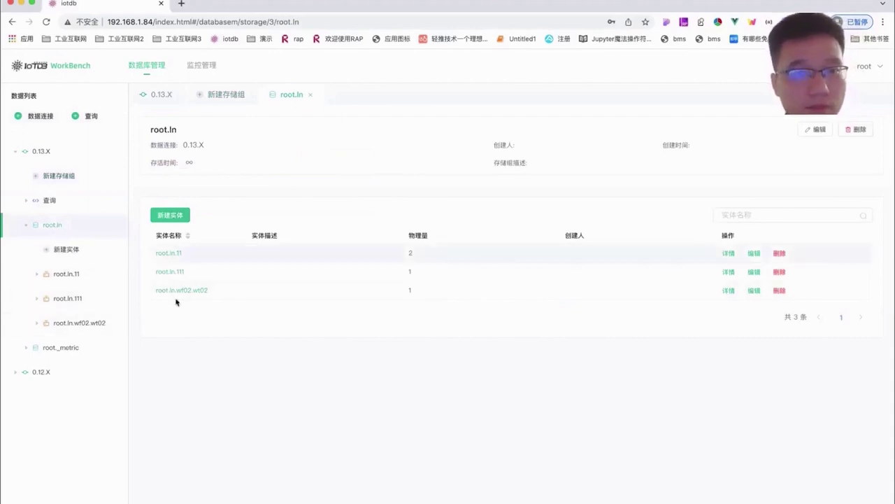
click(177, 217)
click(274, 126)
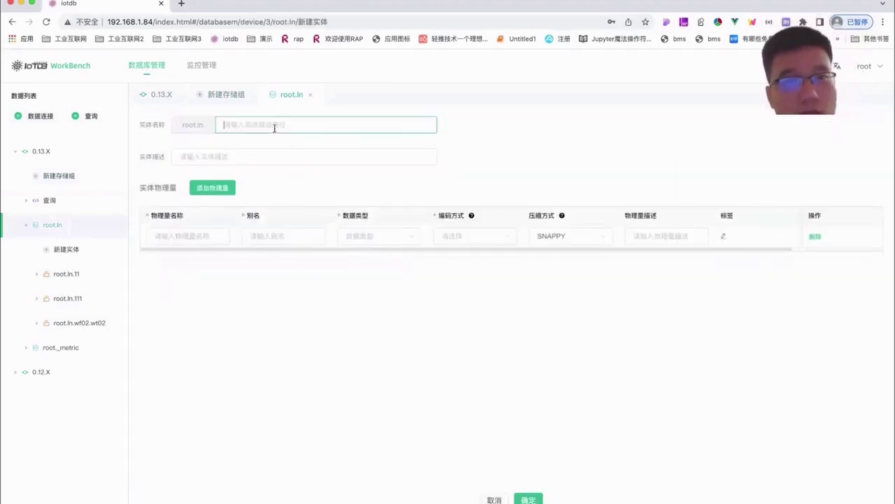
click(238, 158)
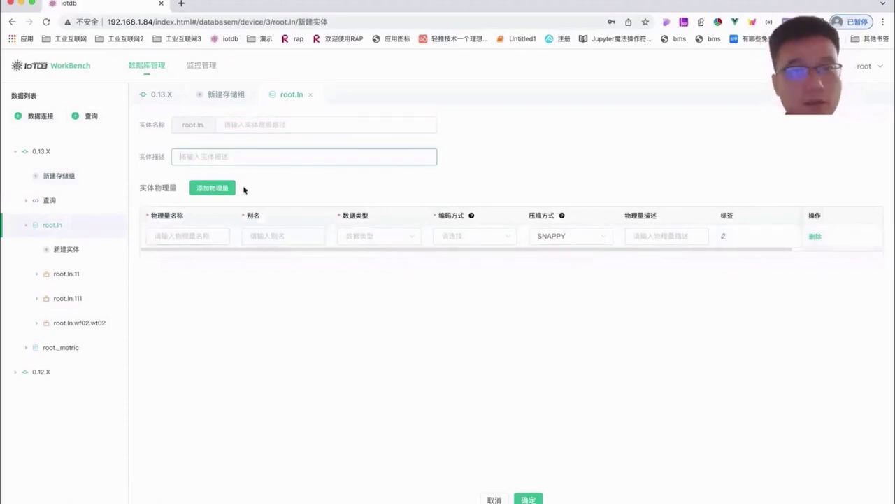
- Add more than ten blank measurement (物理量) rows to the new entity
click(212, 188)
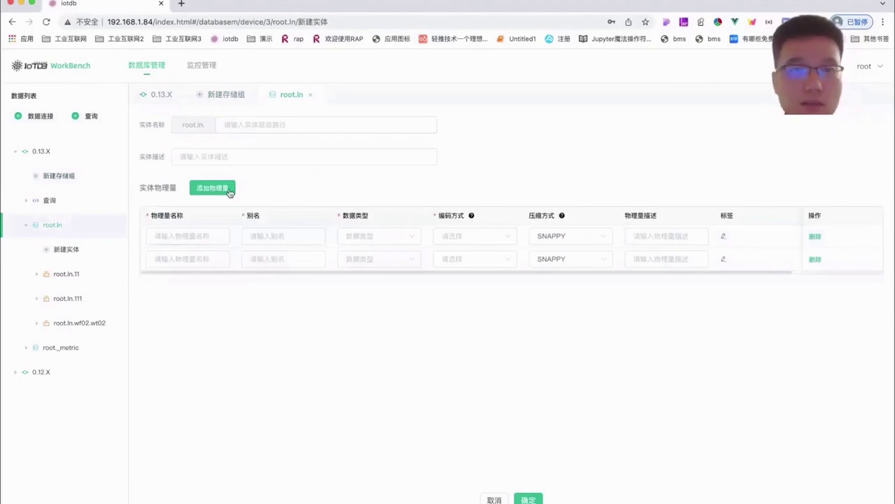
click(230, 192)
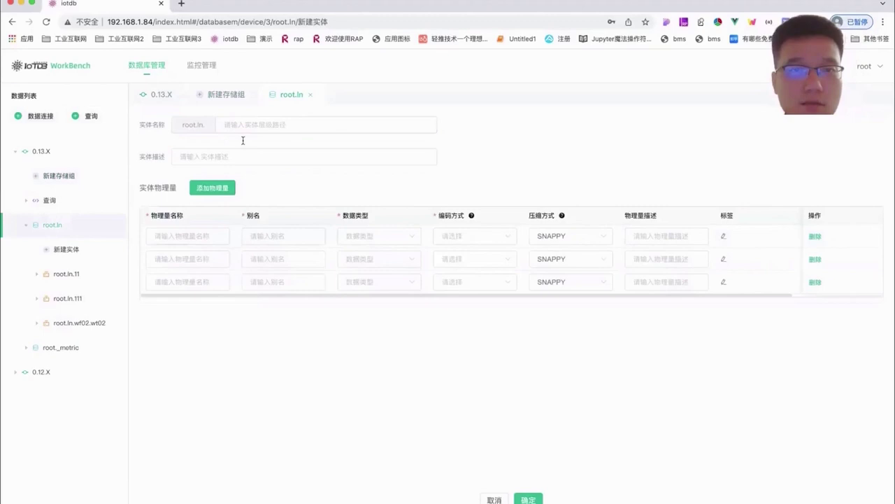
click(214, 190)
click(213, 191)
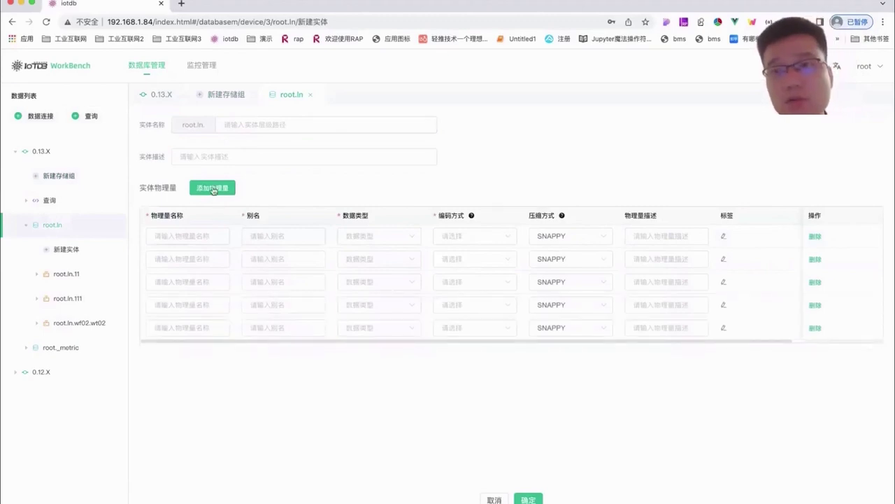
click(213, 190)
click(213, 190)
click(214, 190)
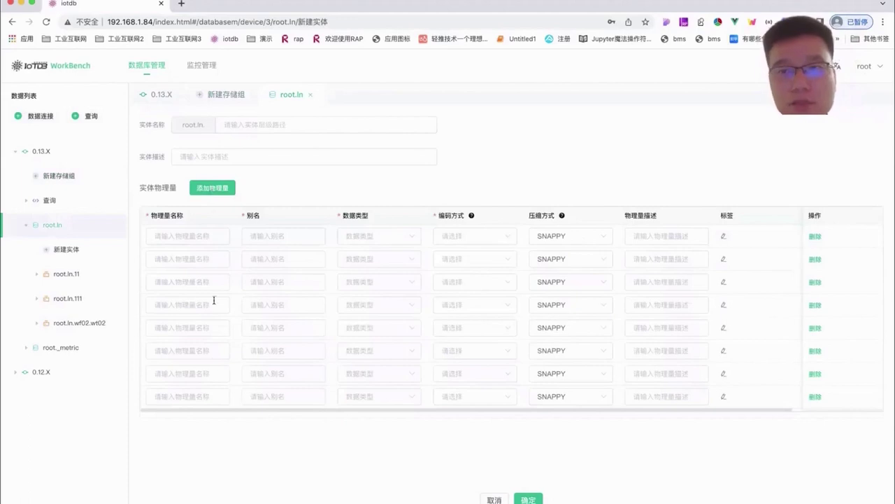
double_click(211, 194)
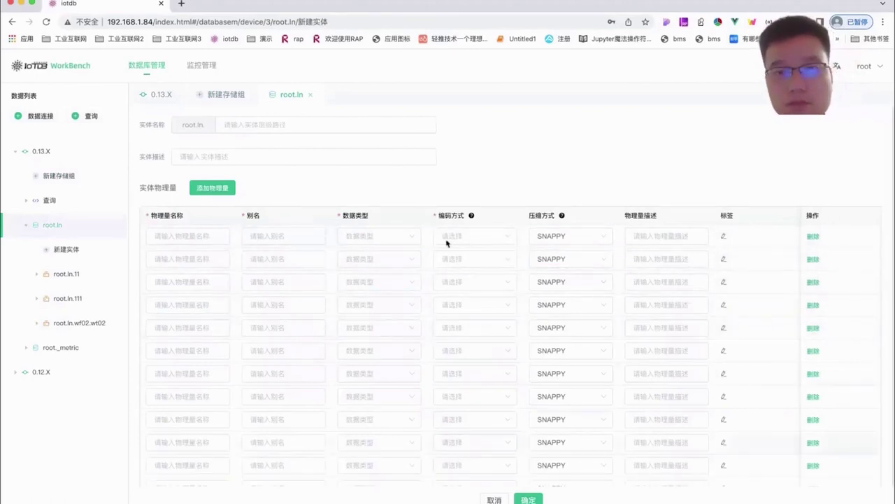
- Set the first measurement's data type to FLOAT with GORILLA encoding and SNAPPY compression, leaving its description blank
click(396, 237)
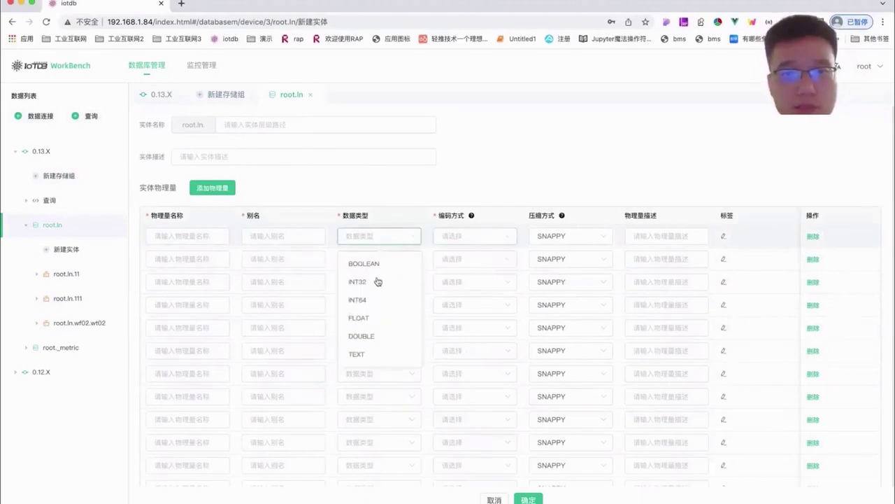
click(382, 317)
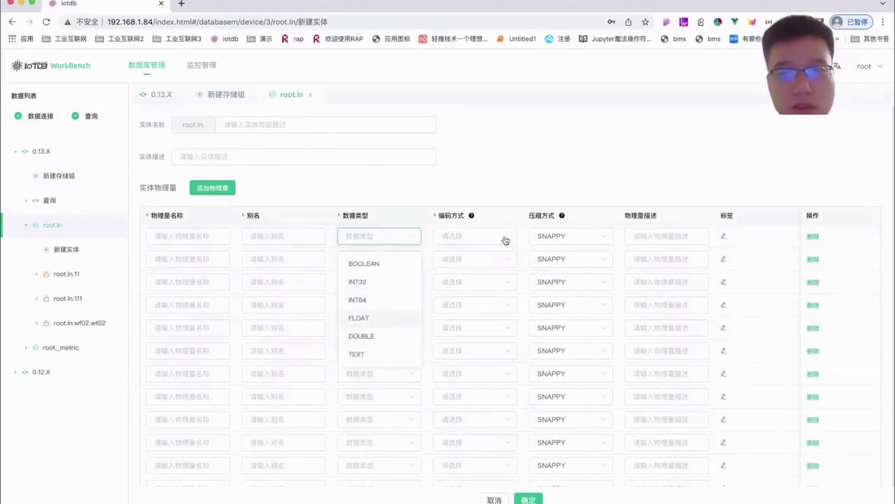
click(503, 239)
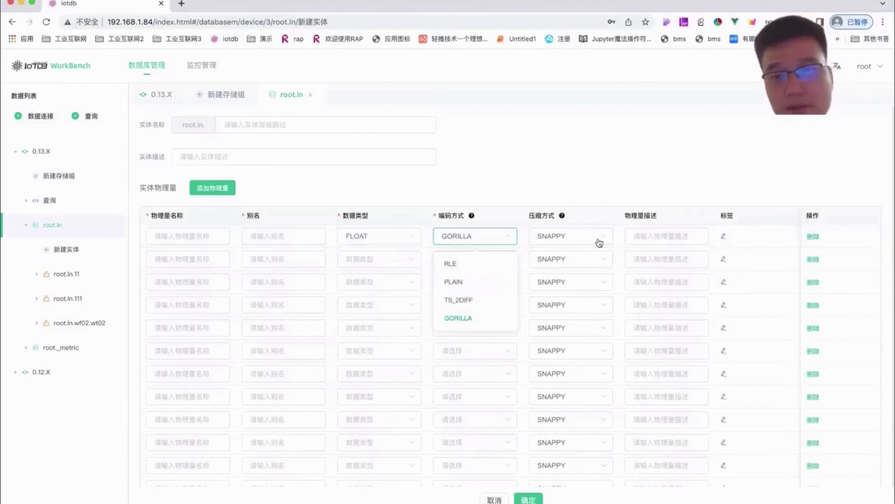
click(593, 286)
click(573, 236)
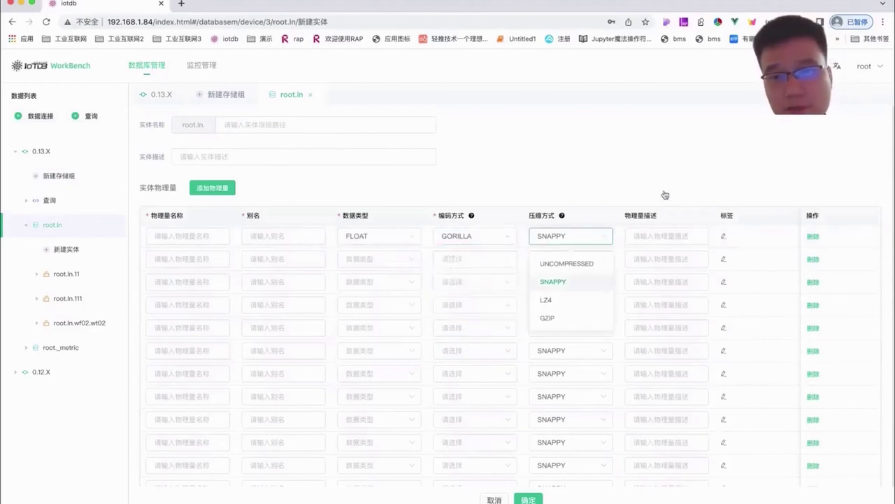
click(661, 235)
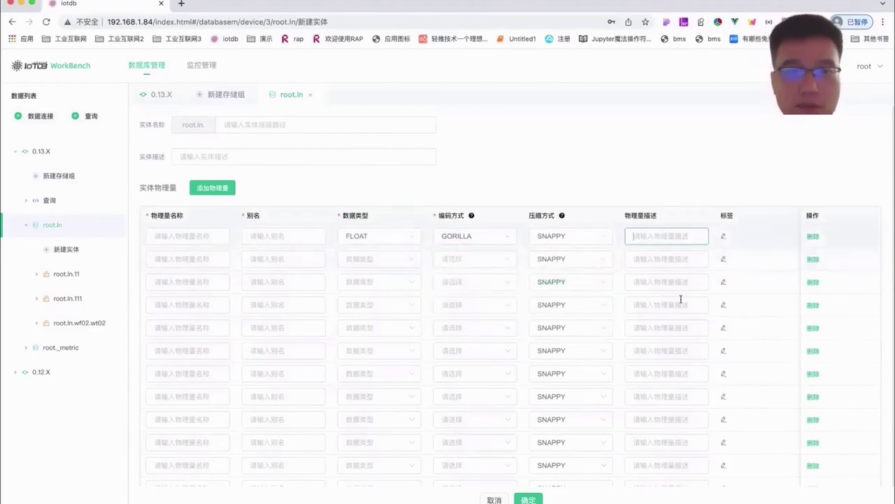
- Open the first measurement's tag editor to view a blank tag name and value pair, close it unsaved, and look over the measurement table
click(725, 240)
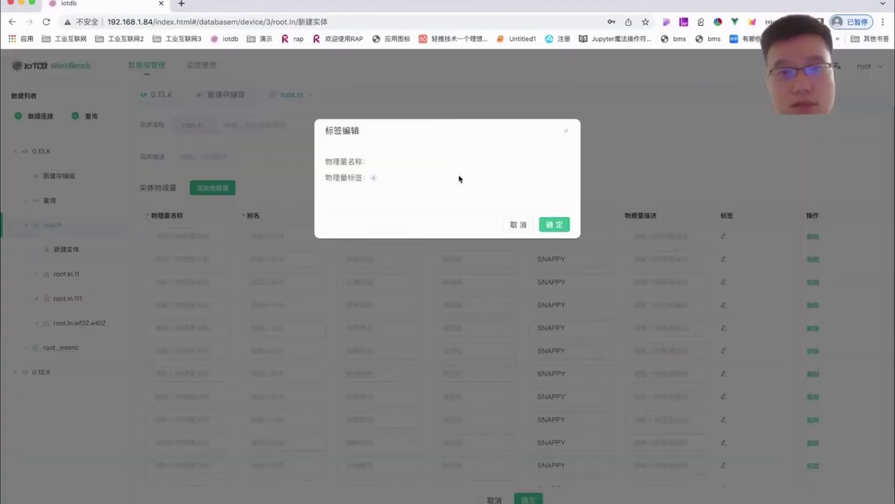
click(373, 178)
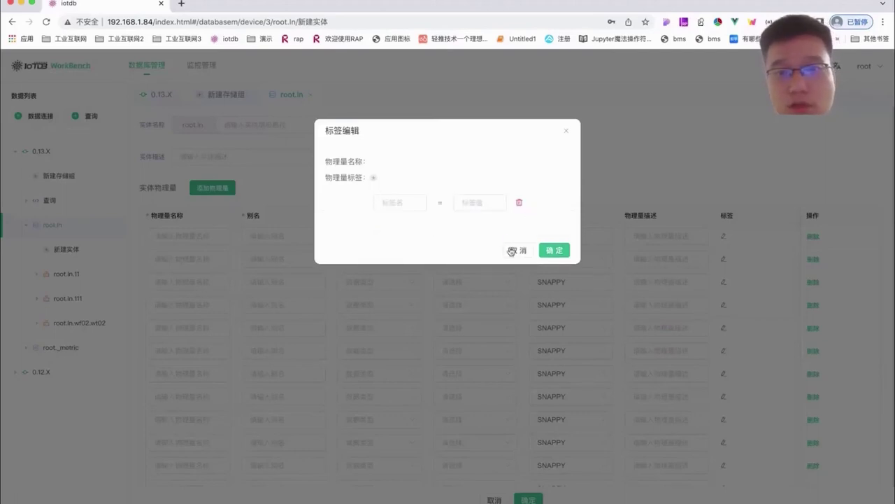
click(716, 292)
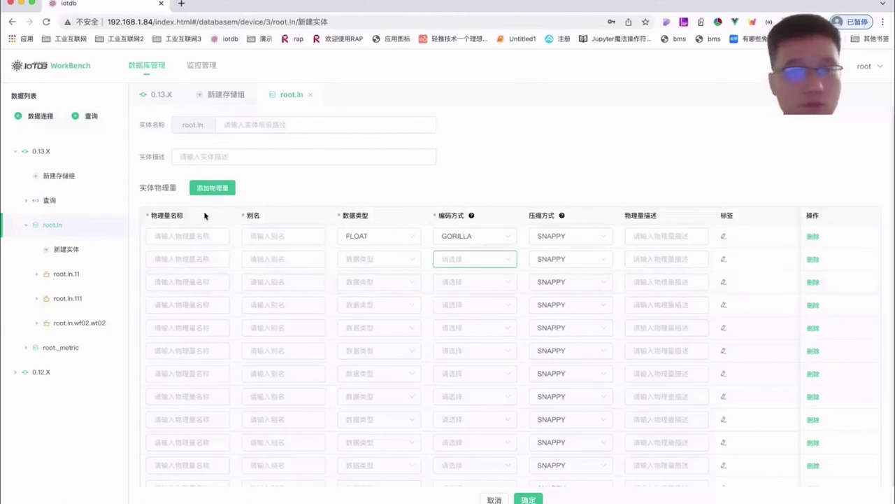
scroll(257, 316, down, 1)
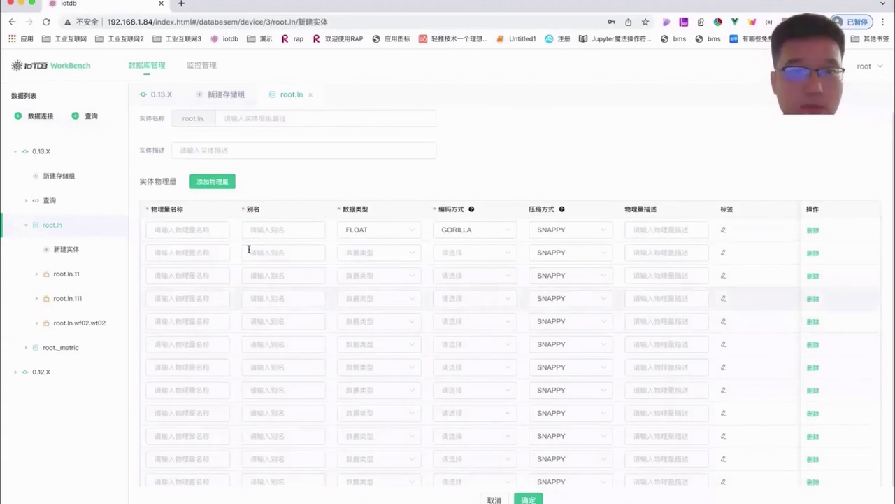
scroll(244, 182, up, 1)
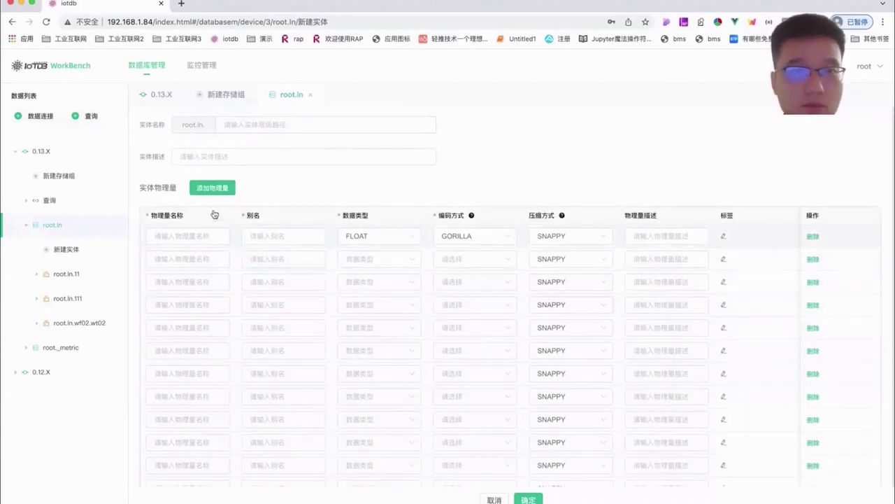
- Inspect the root.ln.11 and root.ln.111 entities, viewing root.ln.111's details, data preview and measurement structure
click(64, 278)
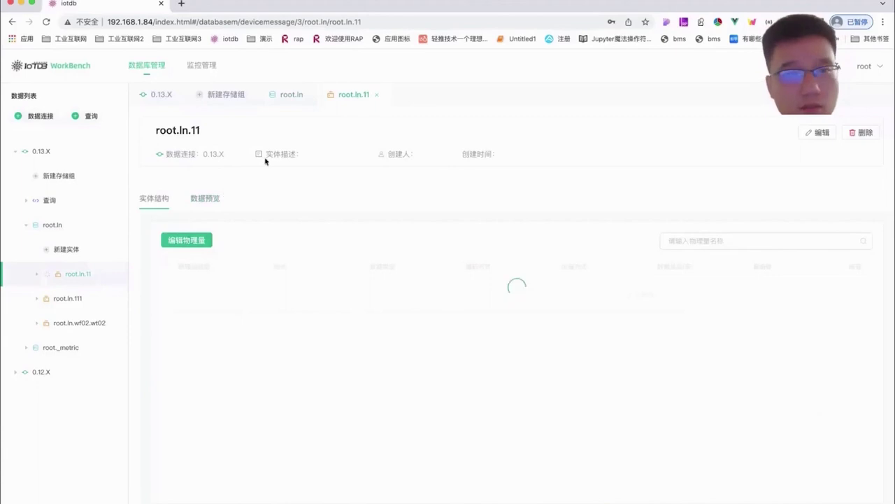
click(70, 298)
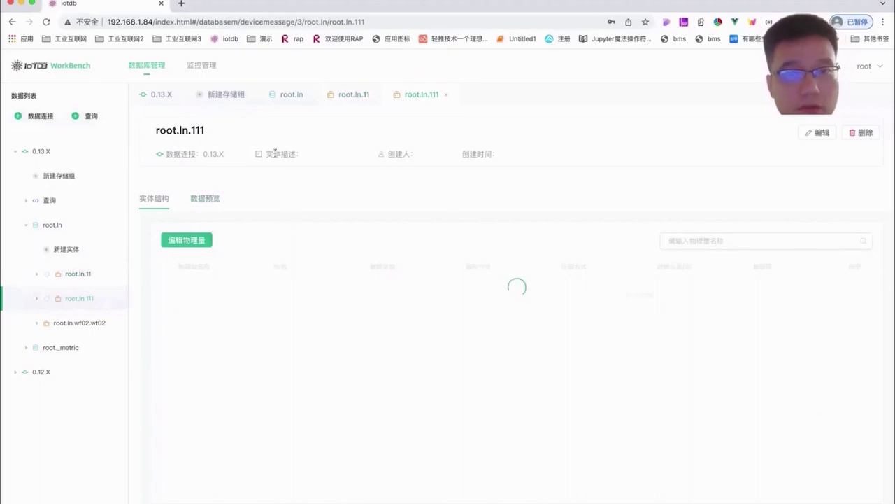
drag(418, 167, 477, 167)
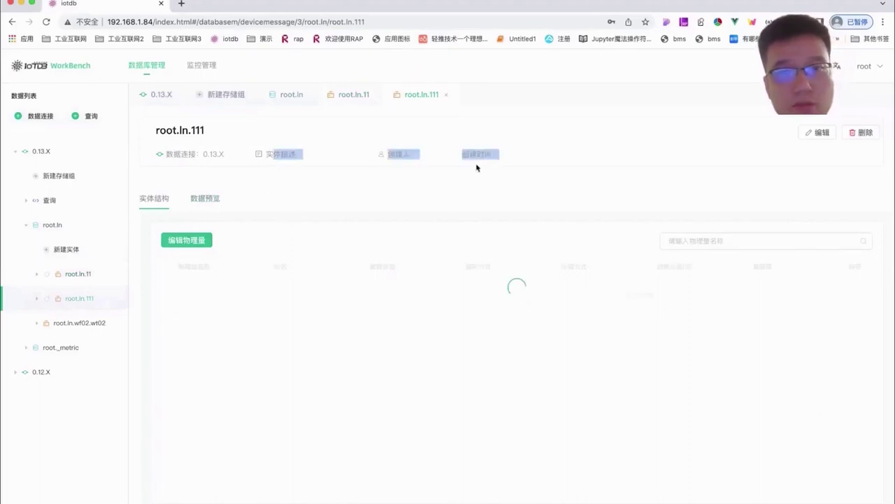
click(428, 197)
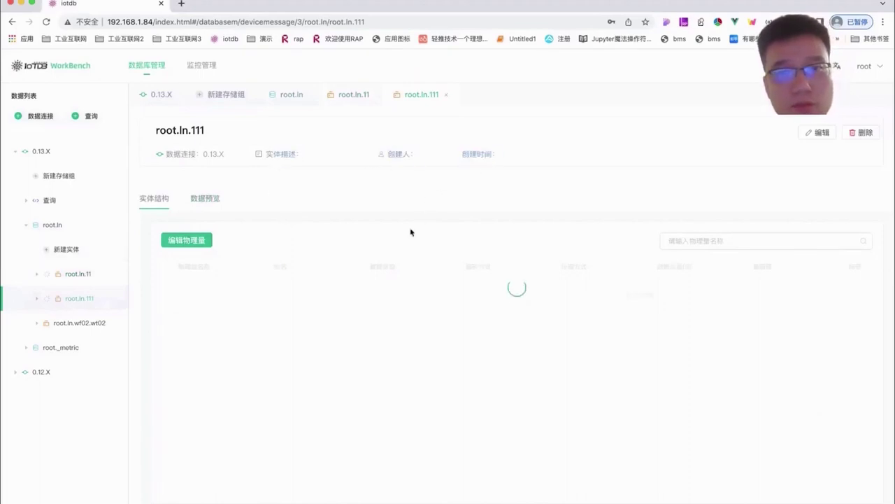
click(211, 200)
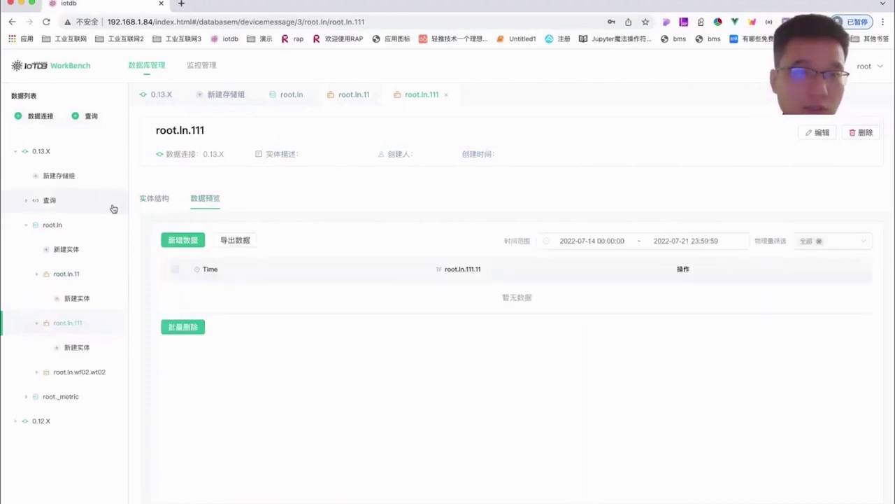
click(158, 199)
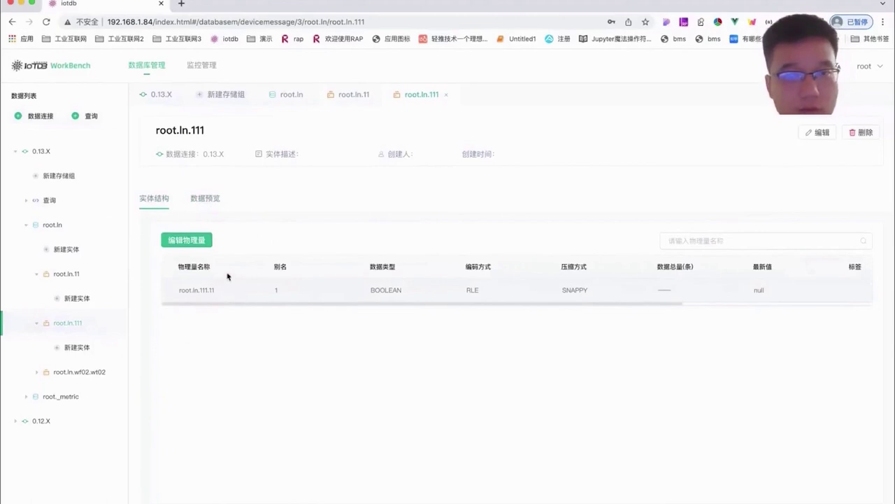
- Generate 300 random data records for root.ln.111 with a 100 ms step, keeping the preset start time
click(215, 203)
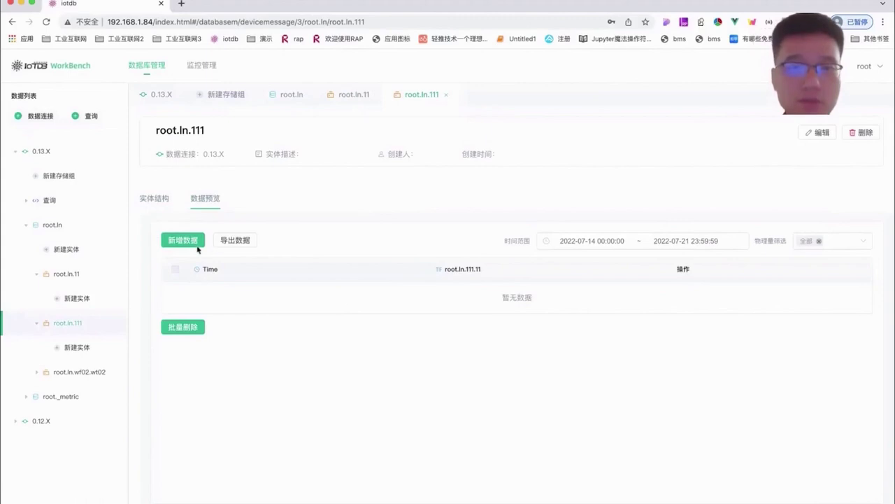
mouse_move(198, 243)
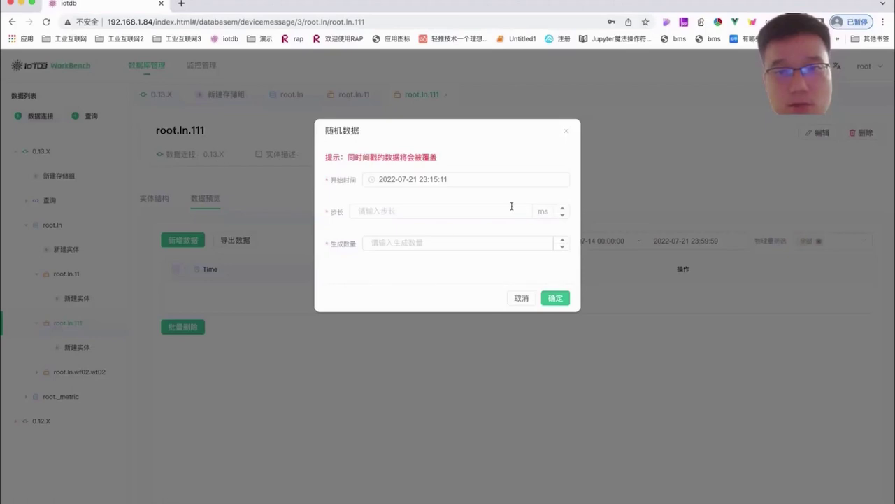
click(513, 208)
text(100)
click(503, 244)
text(10)
key(BackSpace)
key(BackSpace)
text(300)
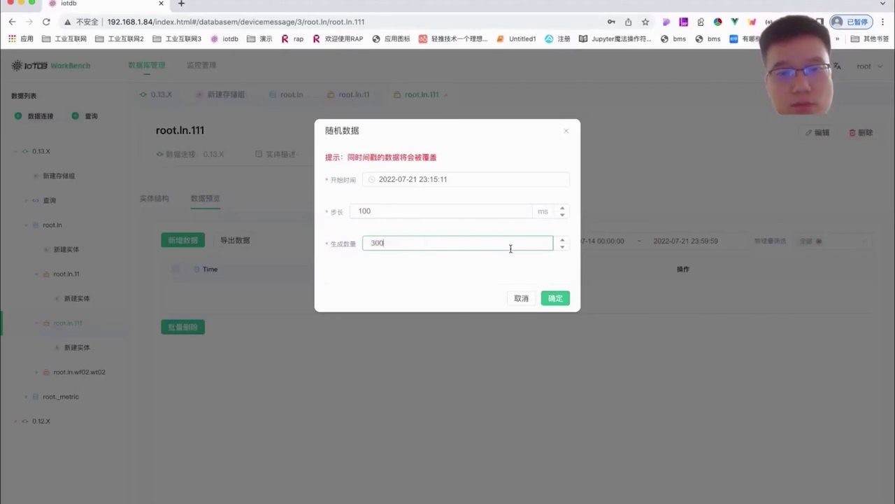
click(556, 298)
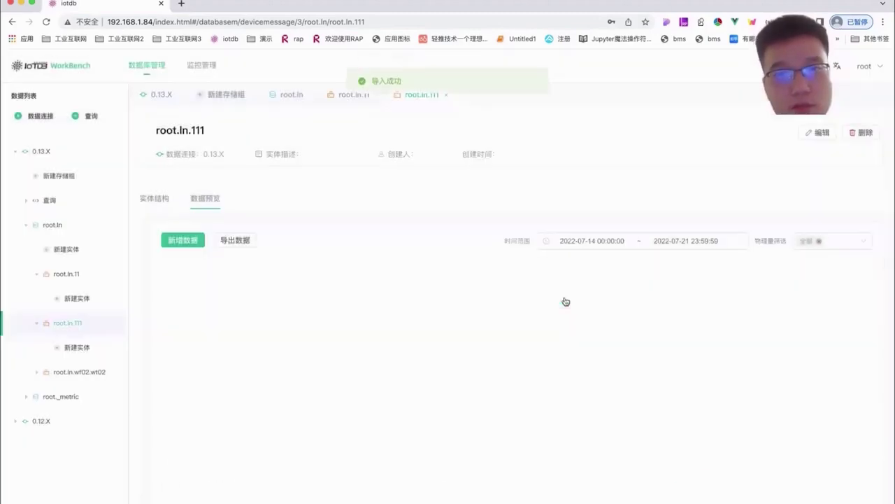
- Browse the first two pages of root.ln.111's data records and view the measurement filter options without changing the filter
scroll(403, 345, down, 2)
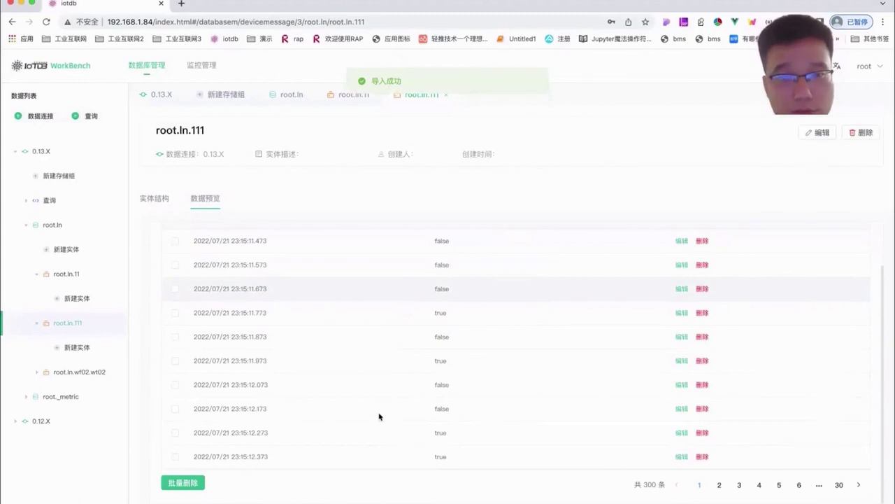
click(718, 486)
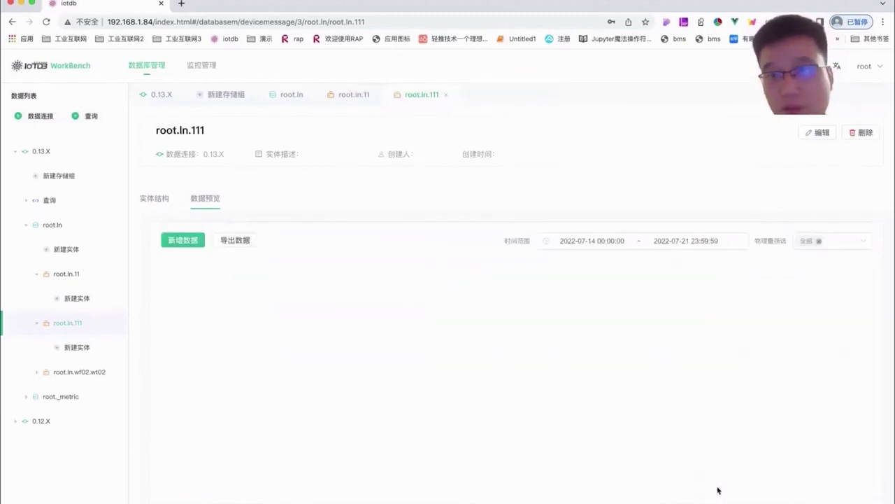
scroll(527, 296, down, 2)
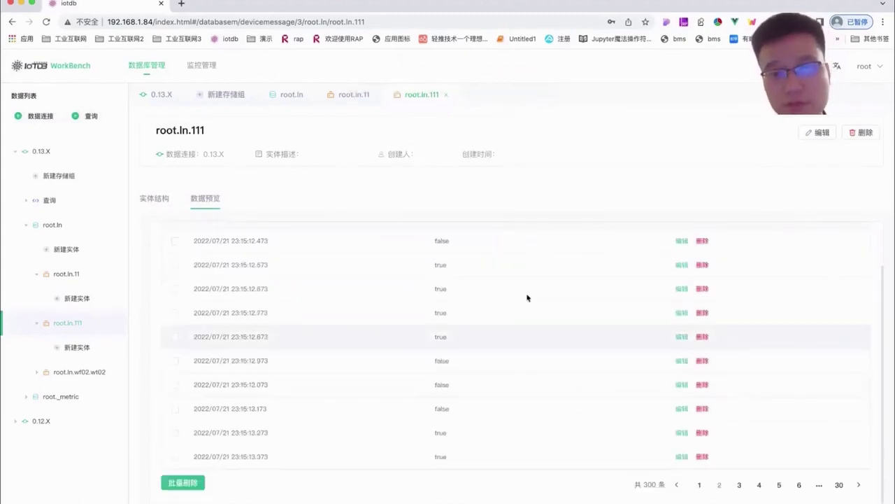
scroll(556, 385, up, 2)
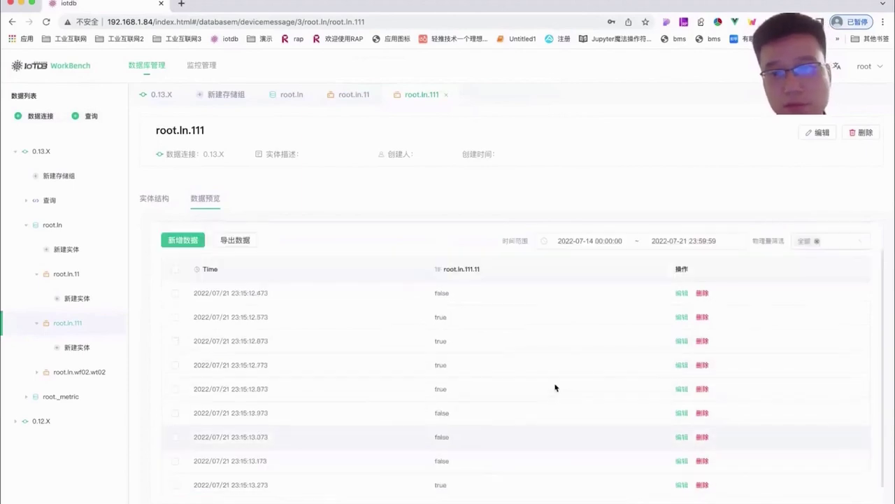
click(840, 243)
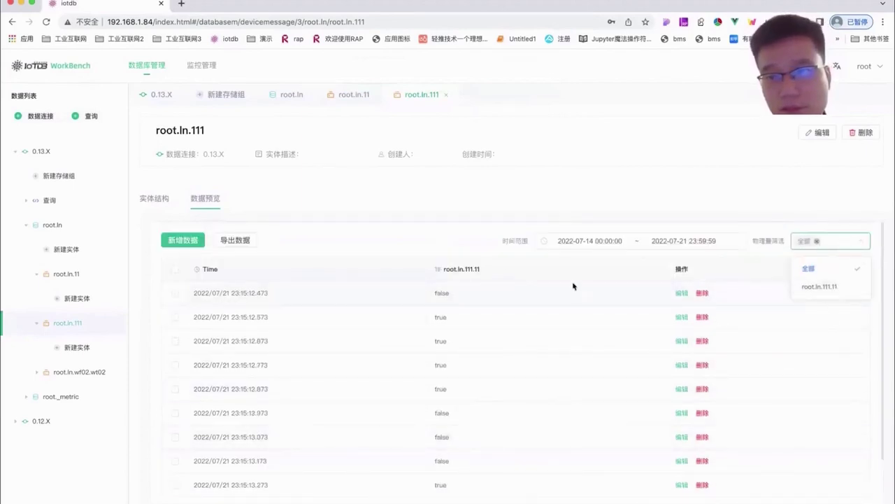
click(410, 310)
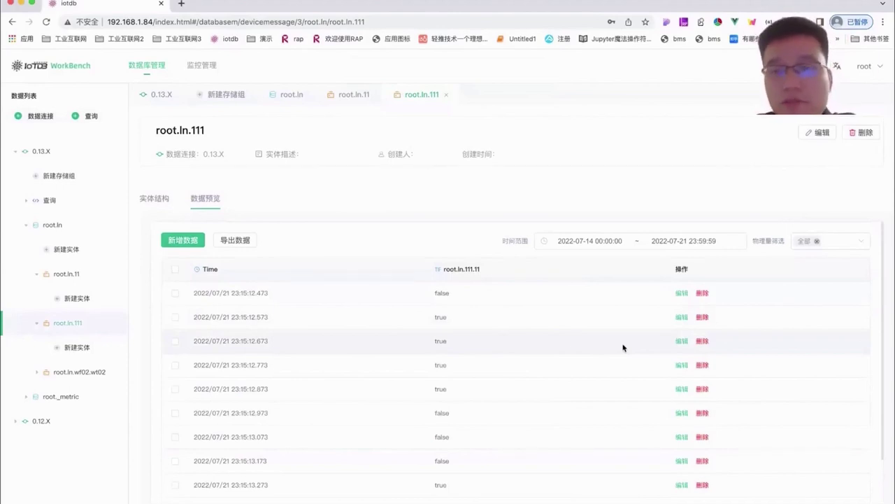
click(839, 241)
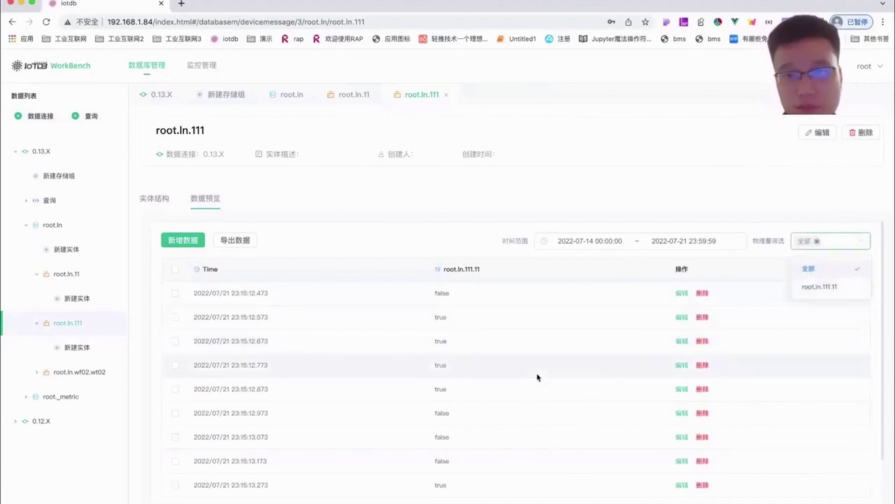
- Dismiss the batch deletion prompt, go to page 4 of root.ln.111's data records, and select all rows on it
scroll(537, 378, down, 2)
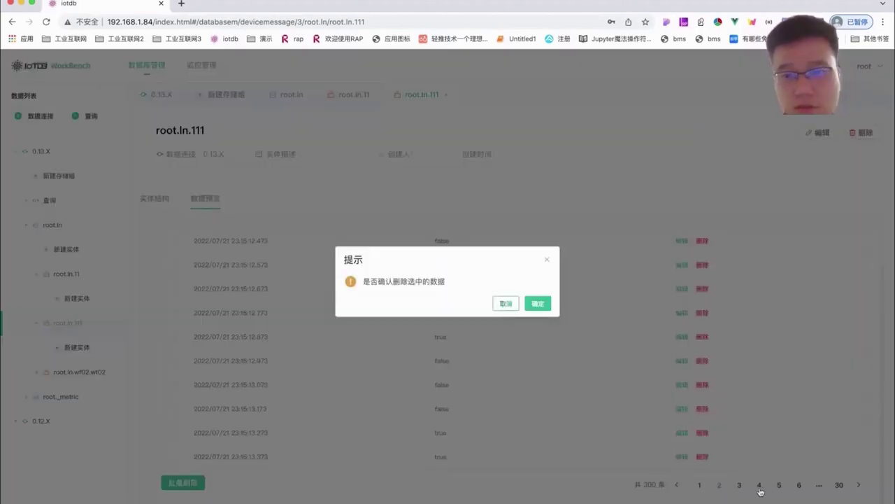
click(760, 490)
click(759, 488)
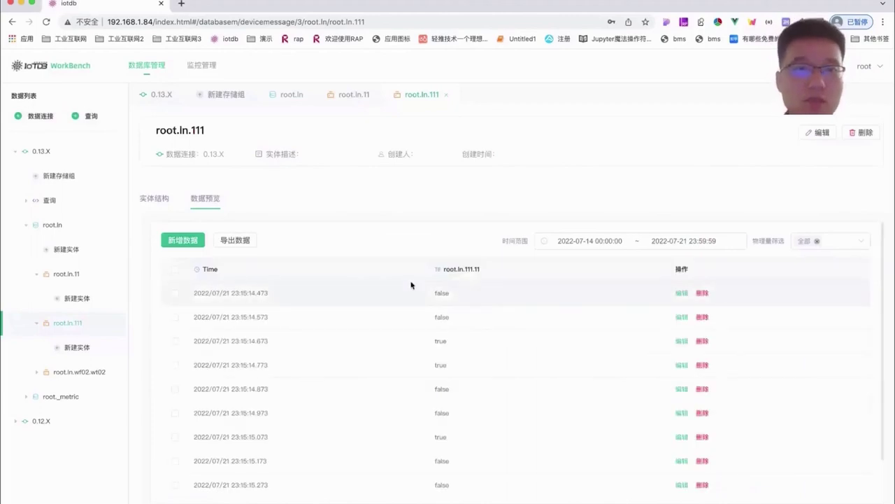
click(238, 247)
click(175, 270)
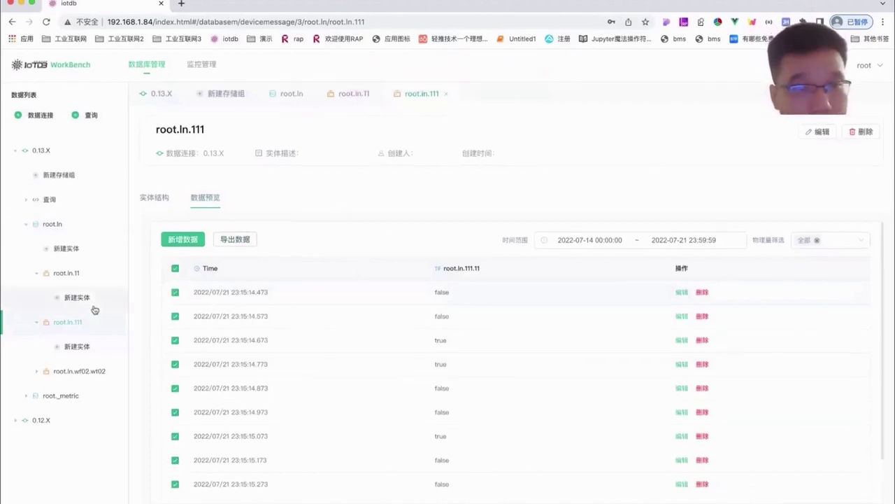
- Review the measurement structure of the root.ln.11 entity and return to the root.ln storage group
click(71, 277)
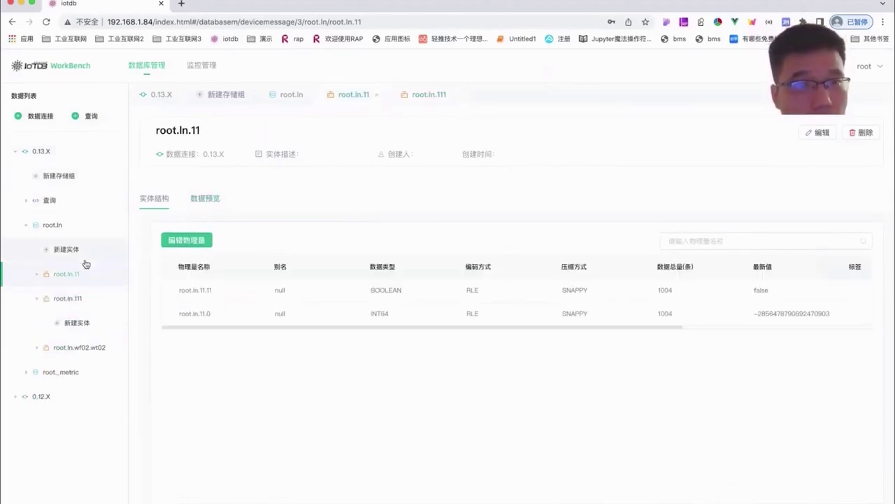
click(60, 226)
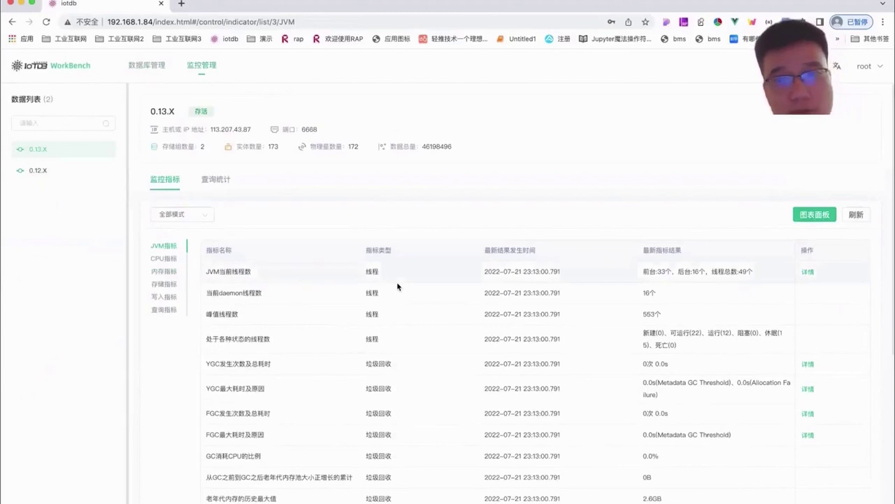
- Examine the JVM monitoring metrics of the 0.13.X connection, including the daemon and peak thread counts
scroll(651, 248, down, 1)
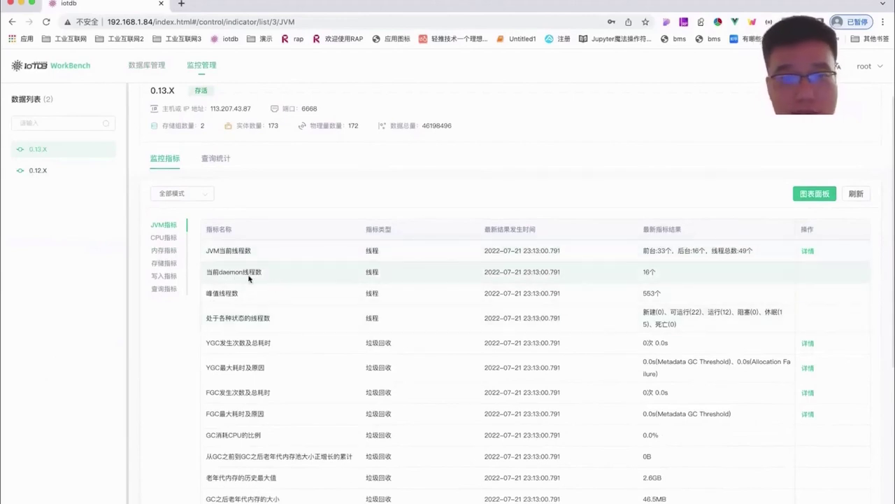
drag(636, 297, 210, 271)
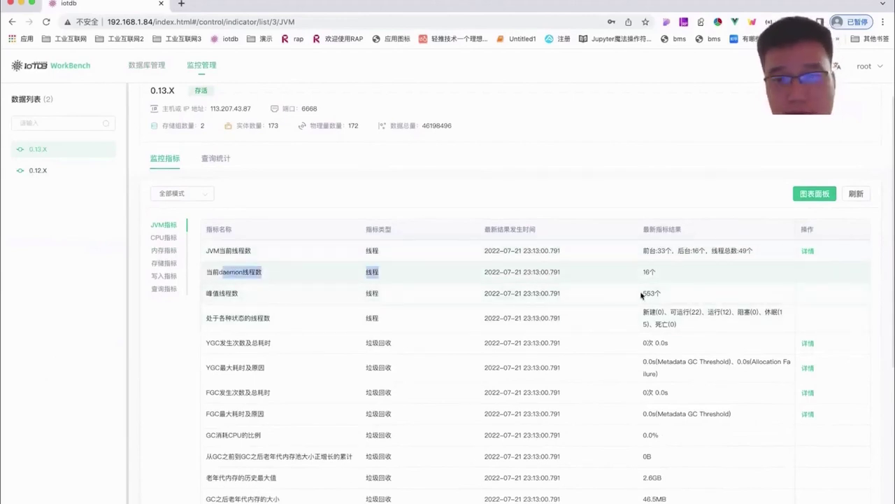